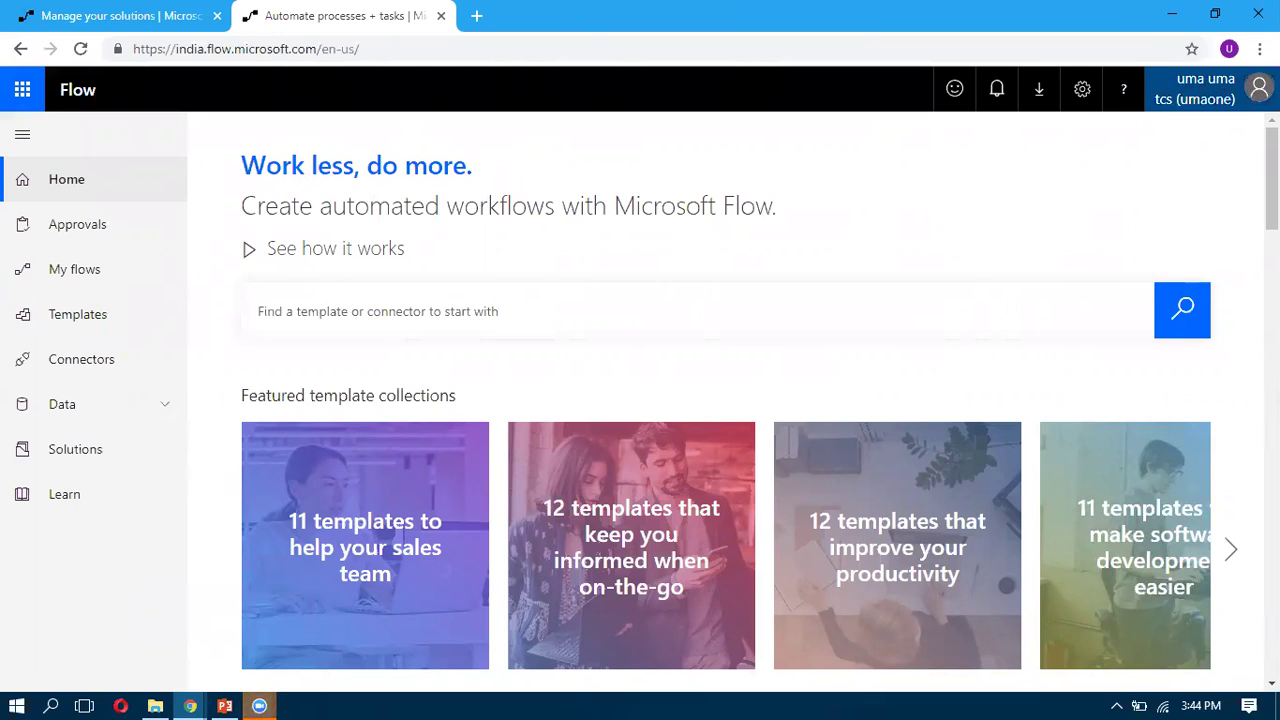
Switch from the current environment to tcs (default) and back again to compare which navigation areas each one offers
click(1200, 90)
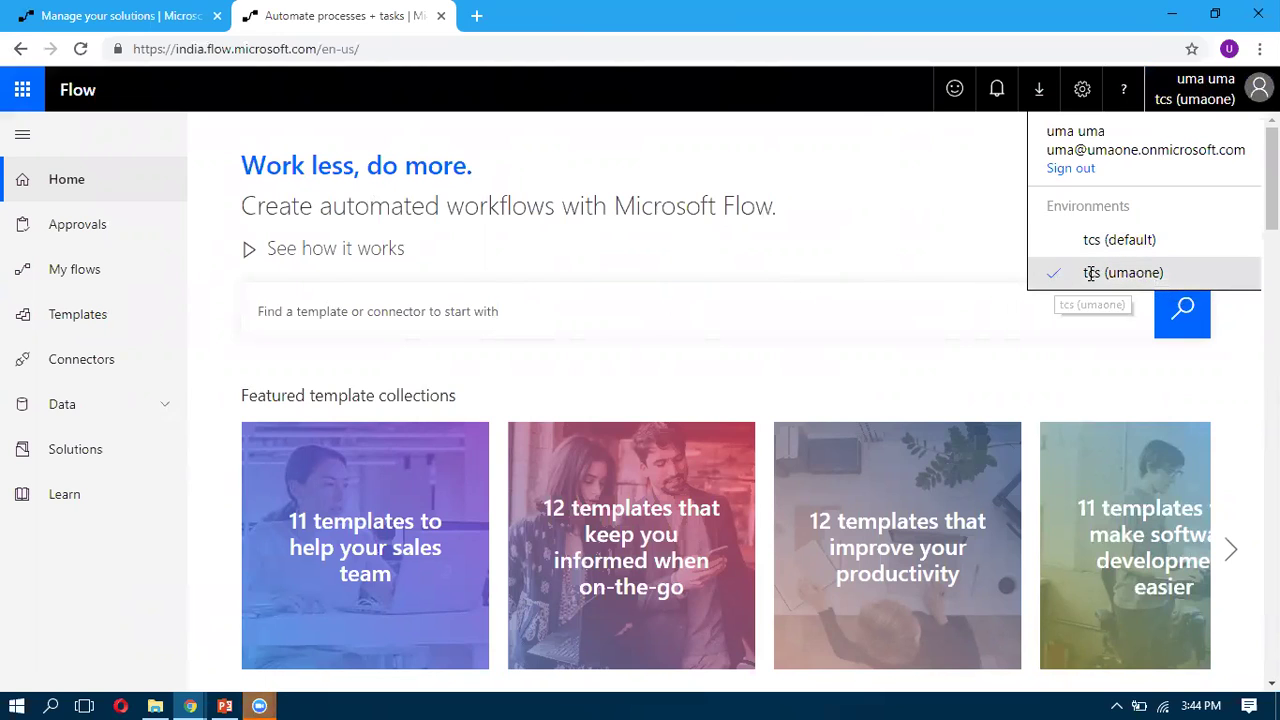
click(615, 315)
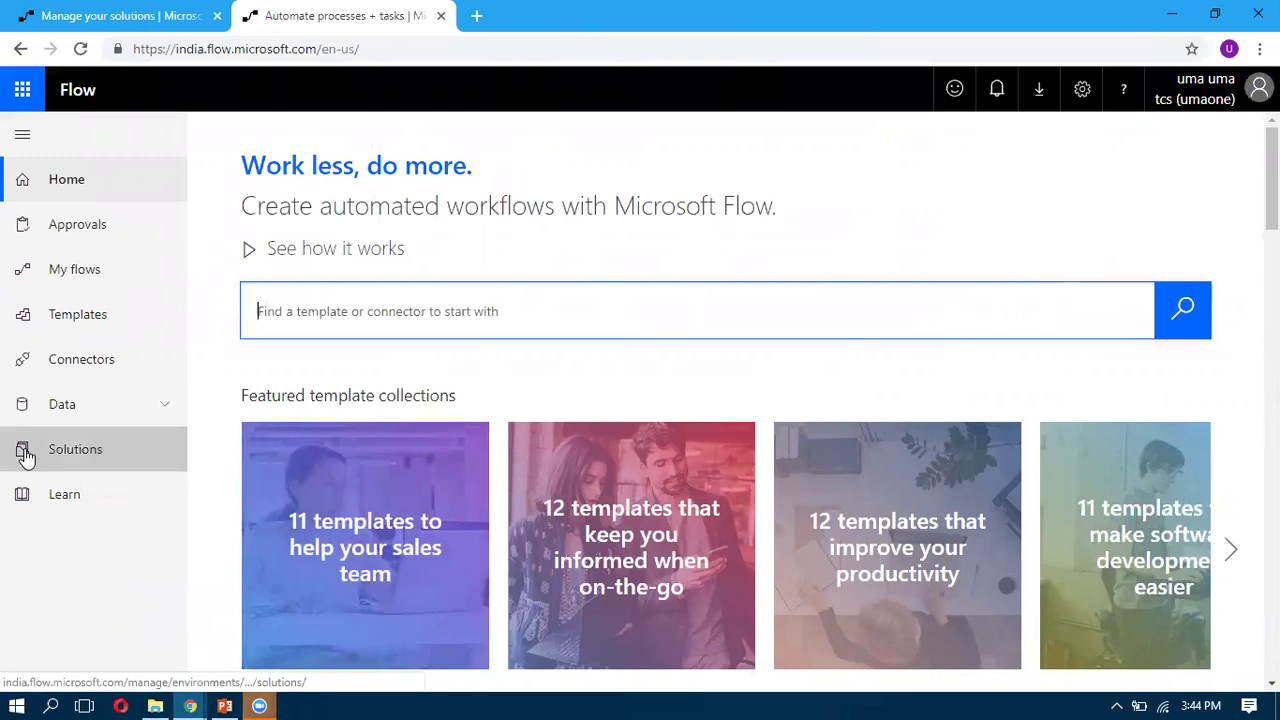
click(1252, 96)
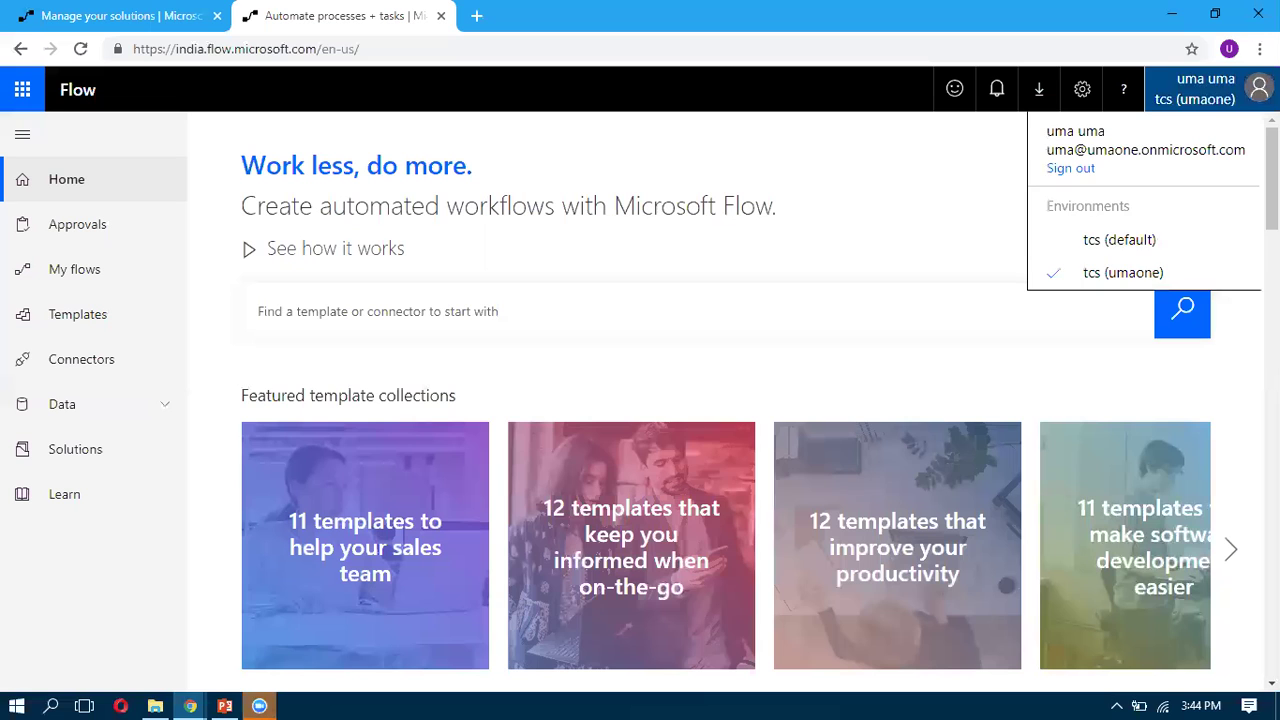
click(1090, 241)
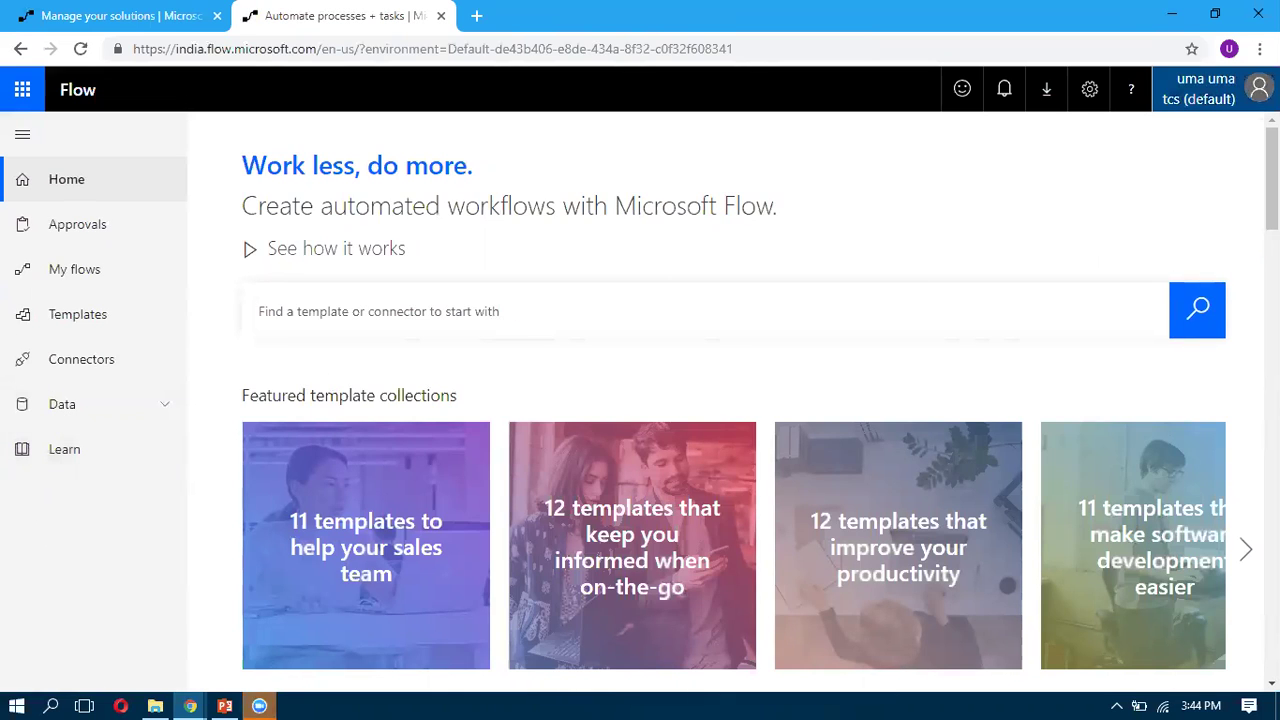
click(1215, 92)
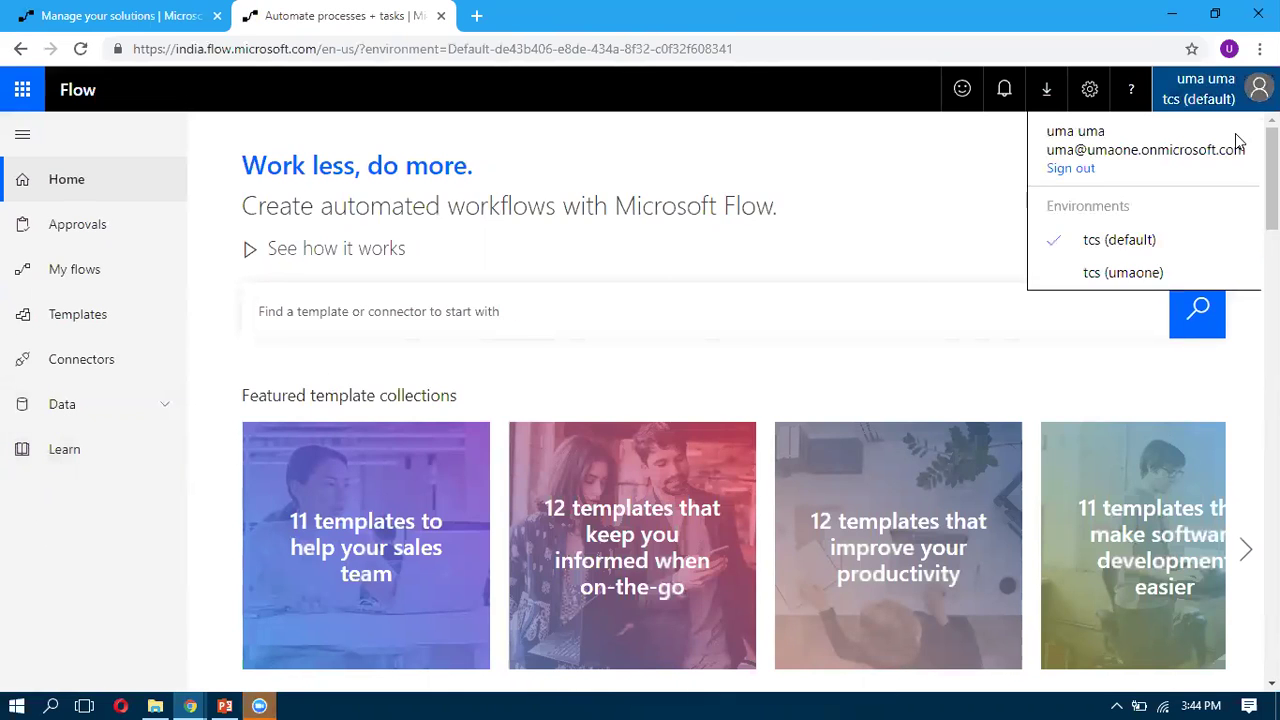
click(1069, 280)
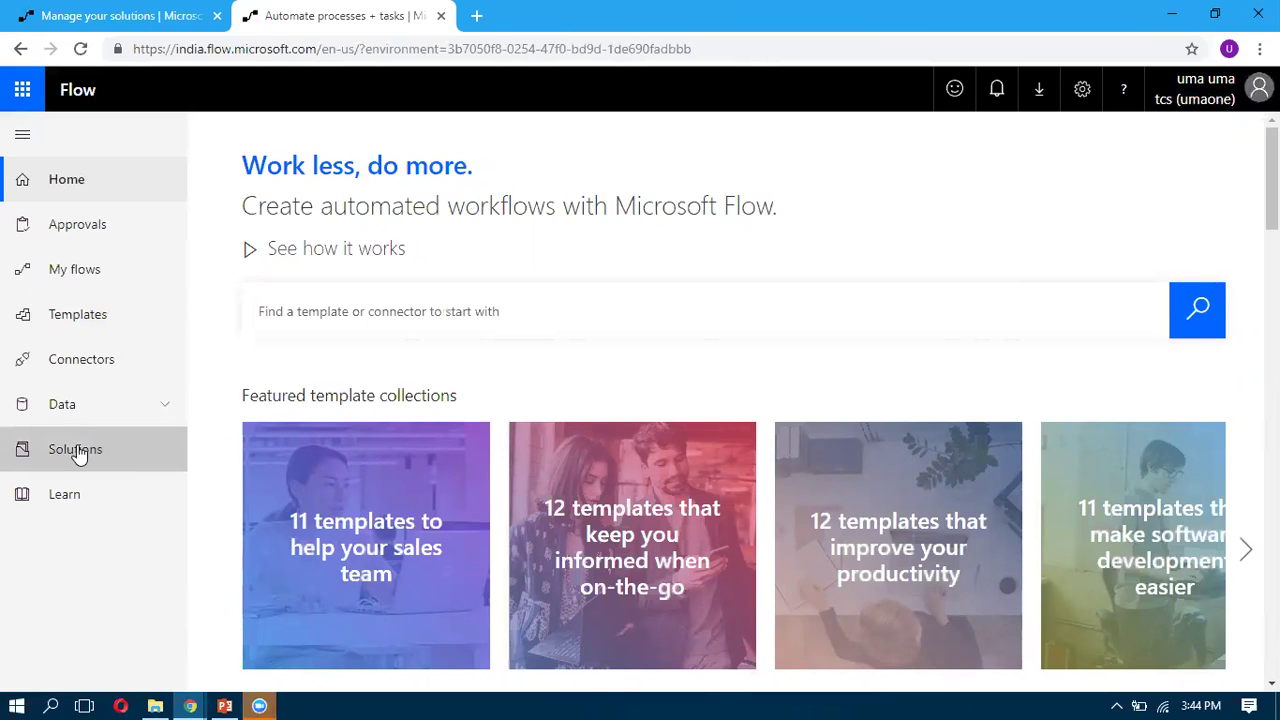
Open the solutions list and start a new solution with the display name "MS flows deployment"
click(88, 455)
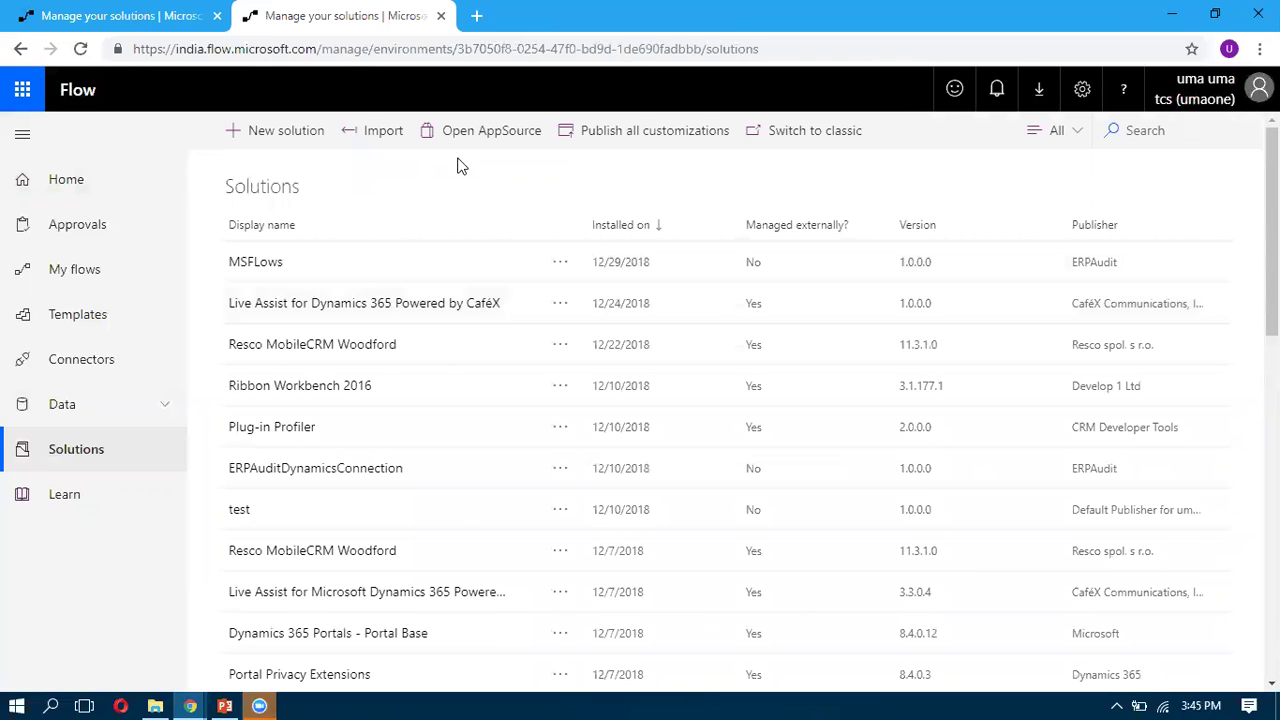
click(306, 142)
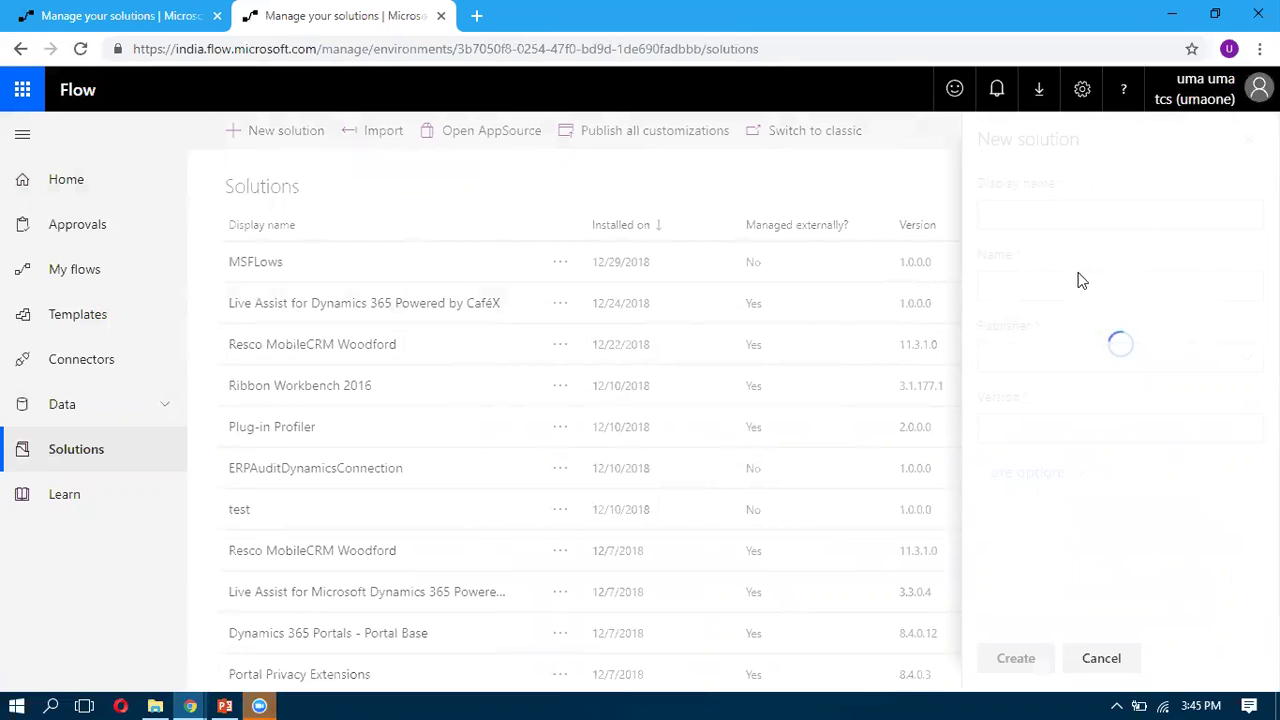
click(1057, 212)
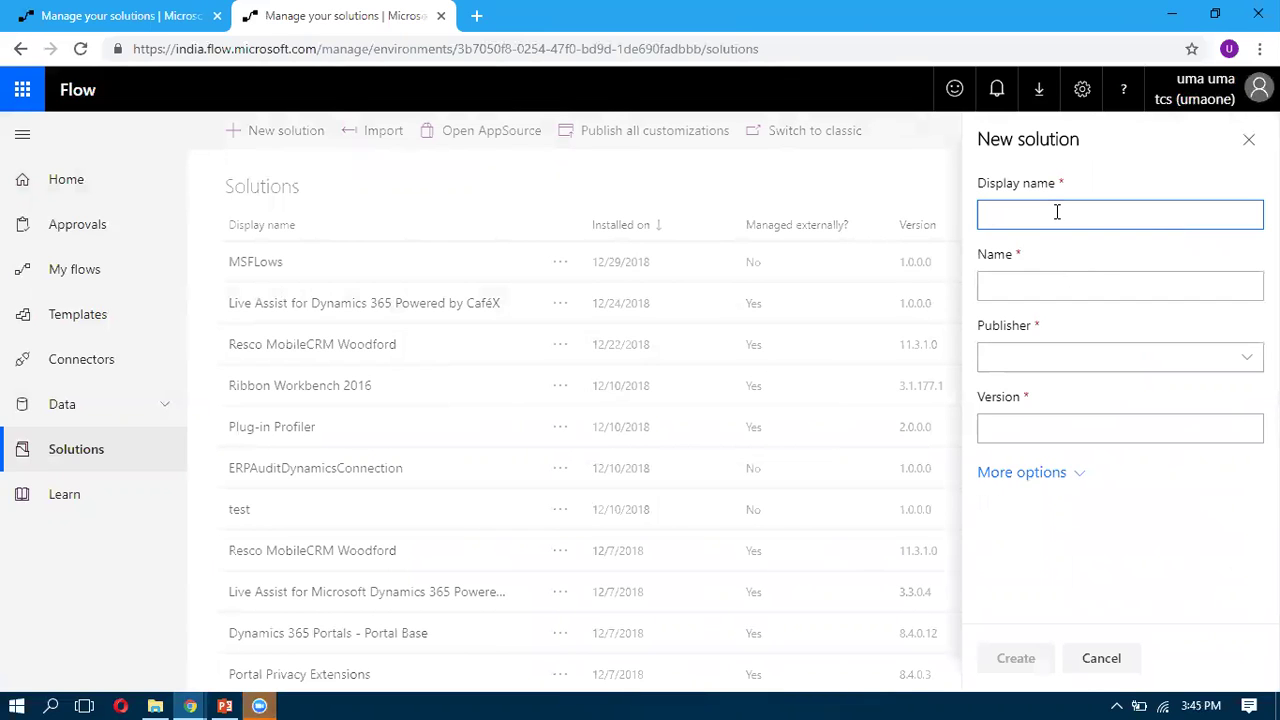
text(MS flows deplo)
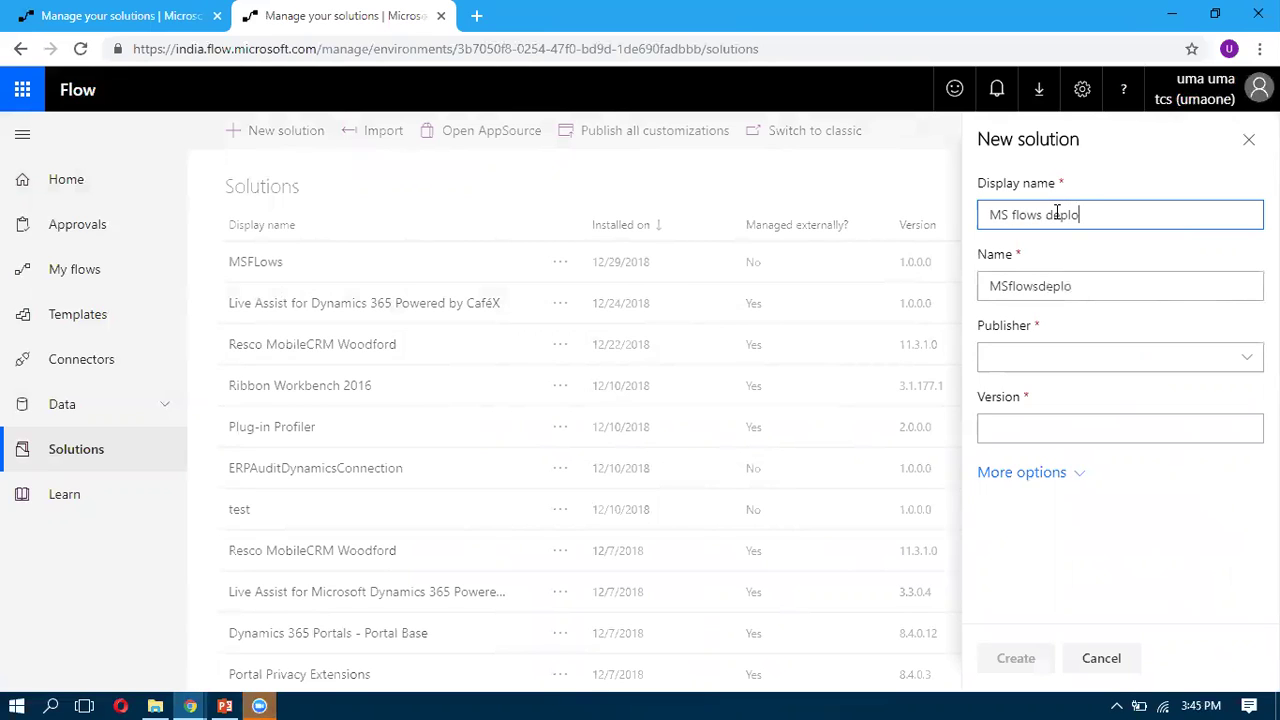
text(yment)
click(1056, 286)
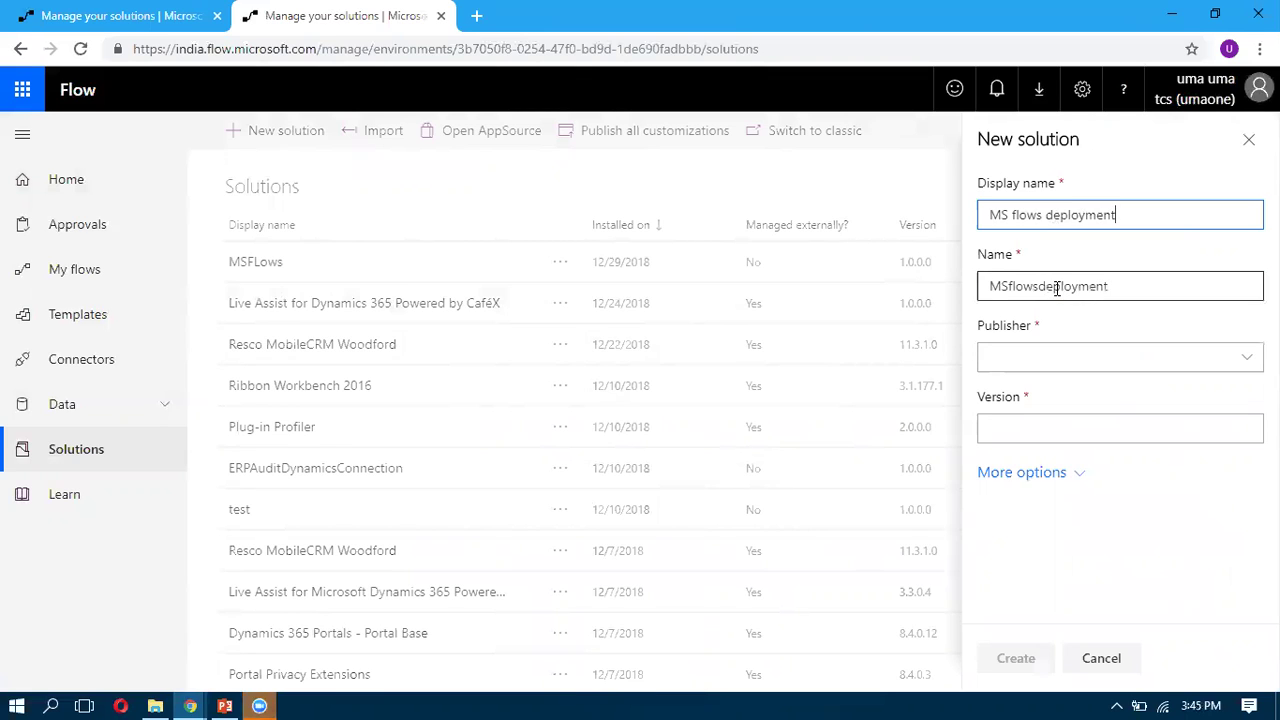
Set the new solution's publisher to CDS Default Publisher and its version to 1.0.0.0, and create it
click(1082, 356)
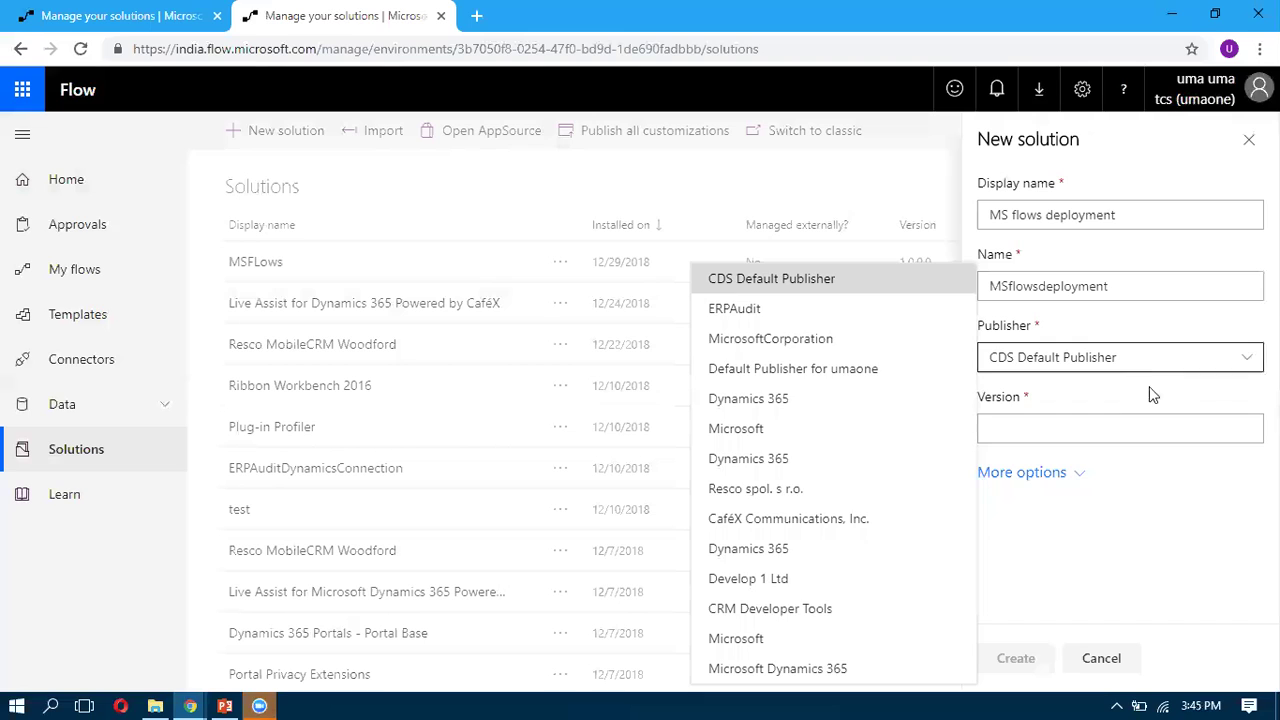
click(1059, 426)
click(1059, 426)
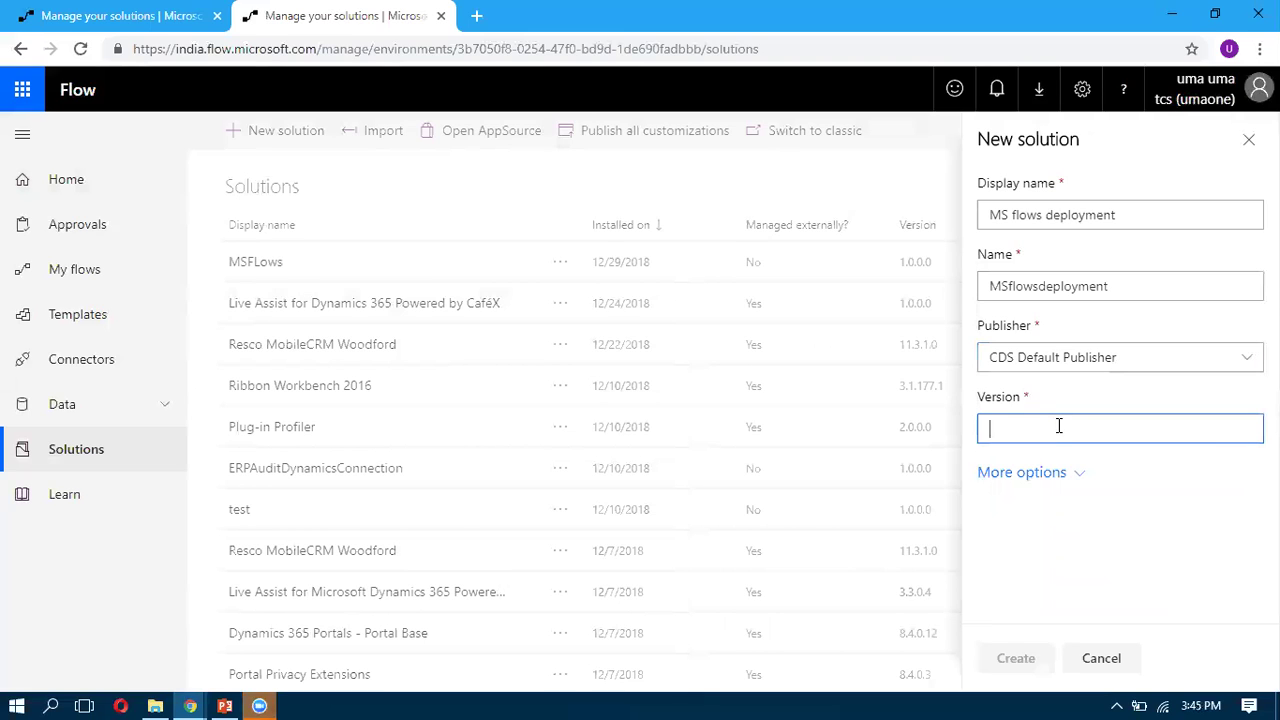
text(1)
click(1015, 658)
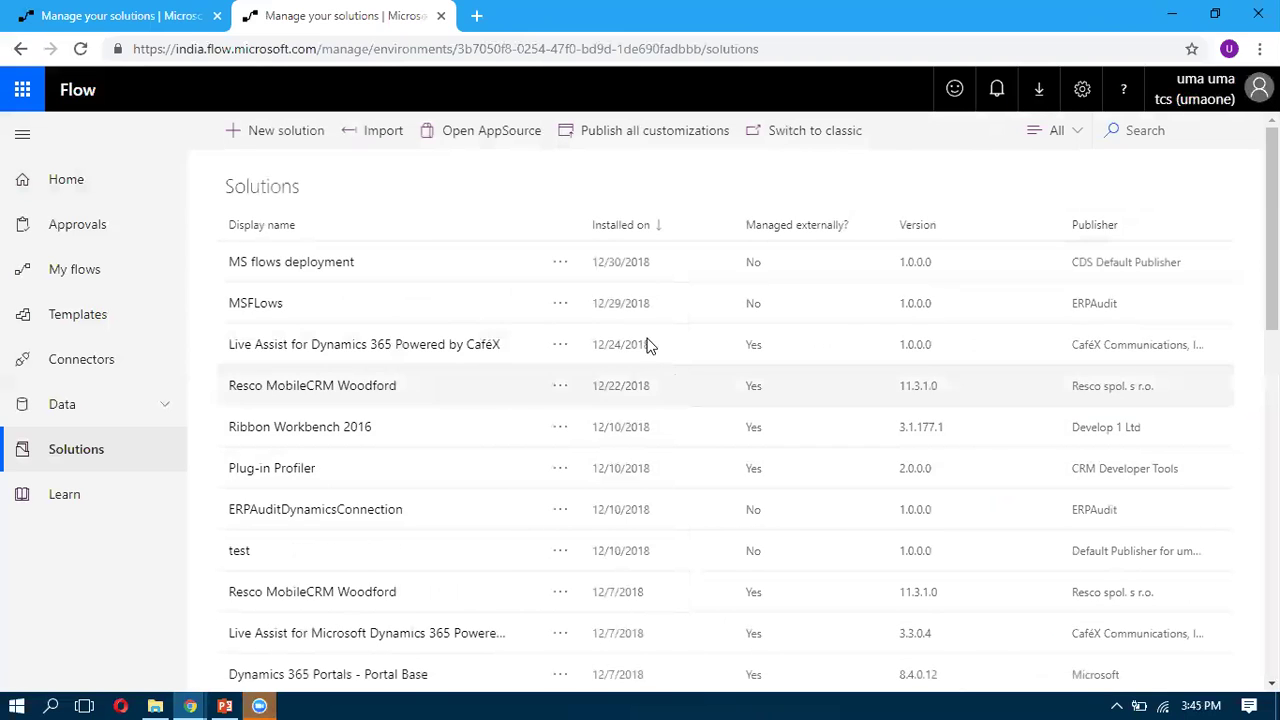
Open the MS flows deployment solution and add the existing flow "When a new email arrives" to it
click(311, 266)
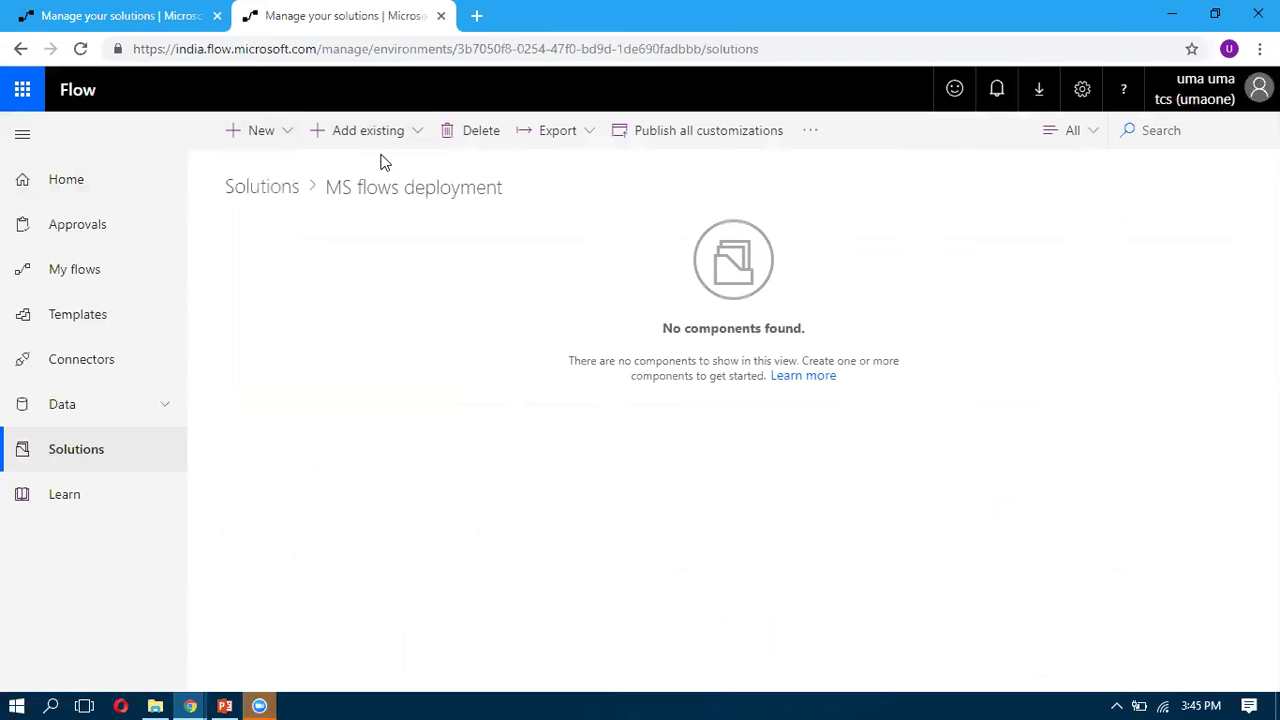
click(421, 137)
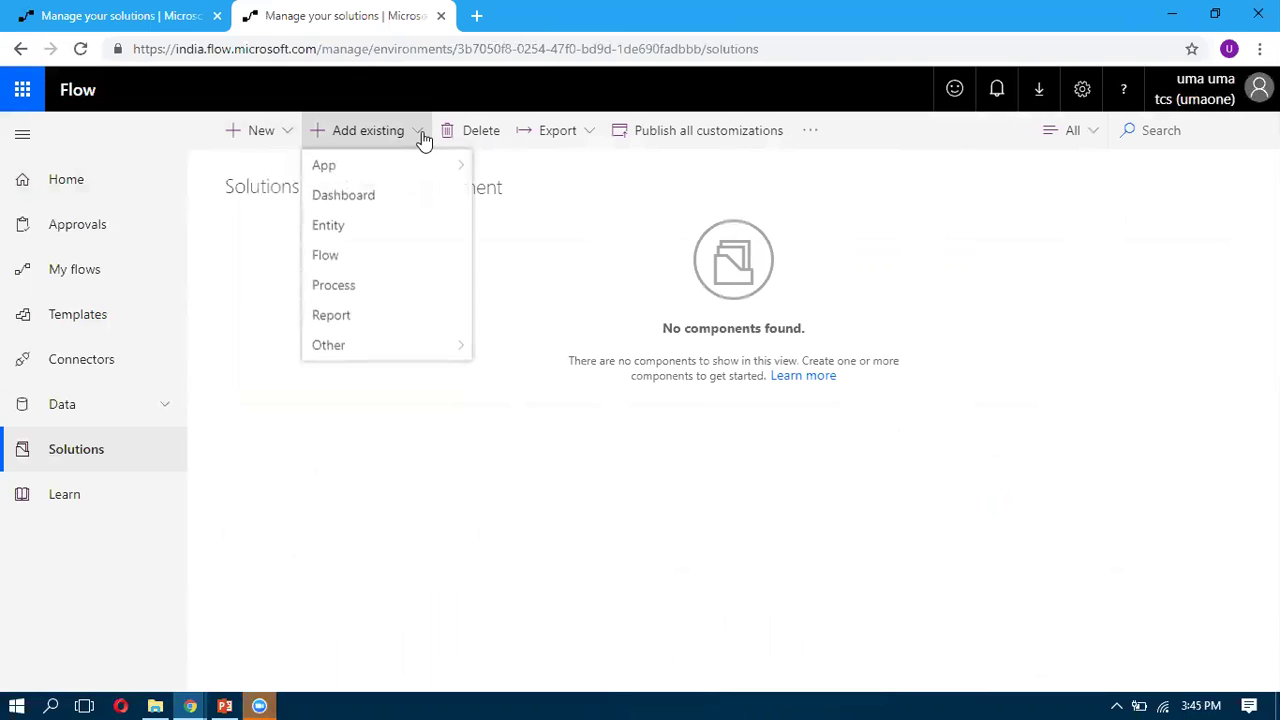
mouse_move(328, 170)
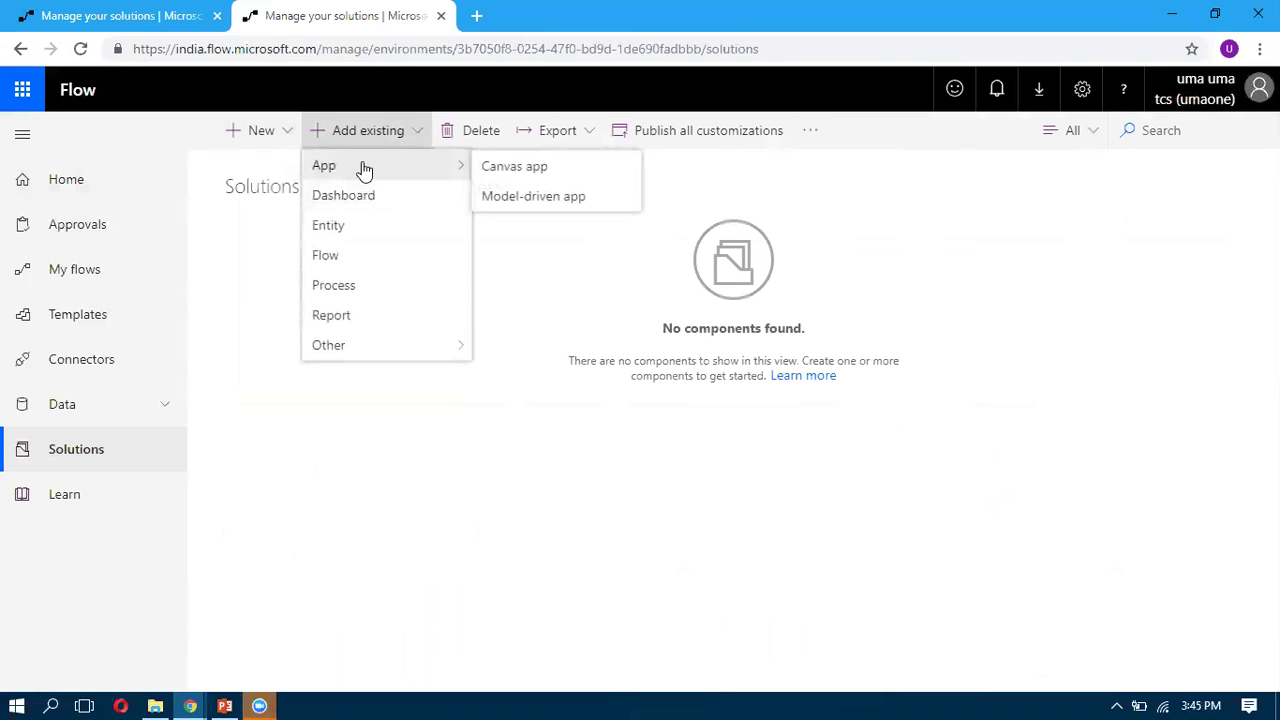
click(318, 262)
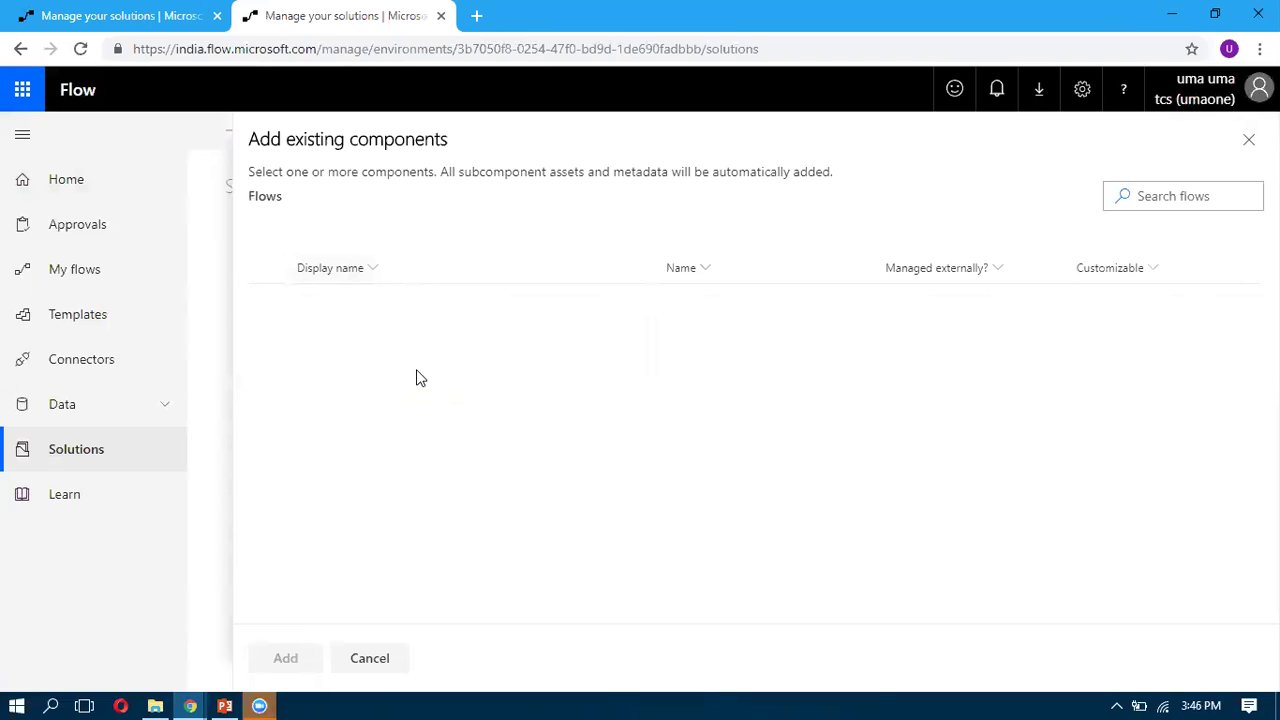
click(267, 269)
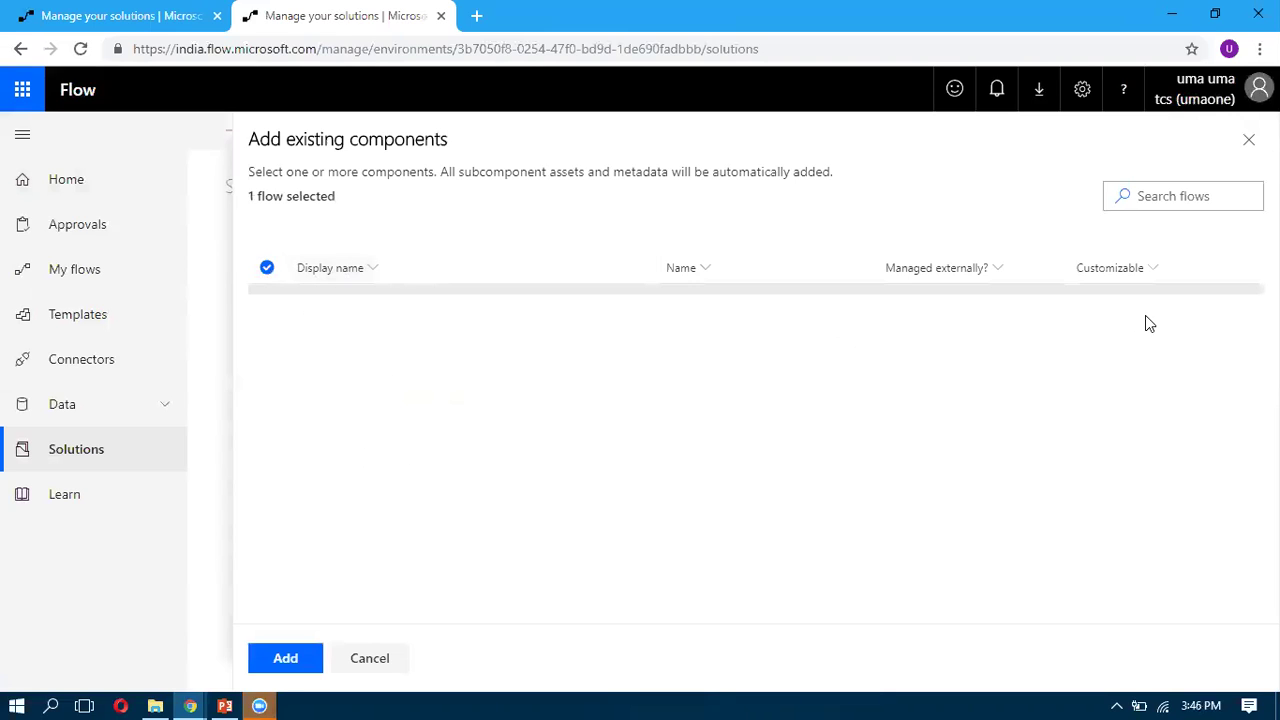
click(290, 668)
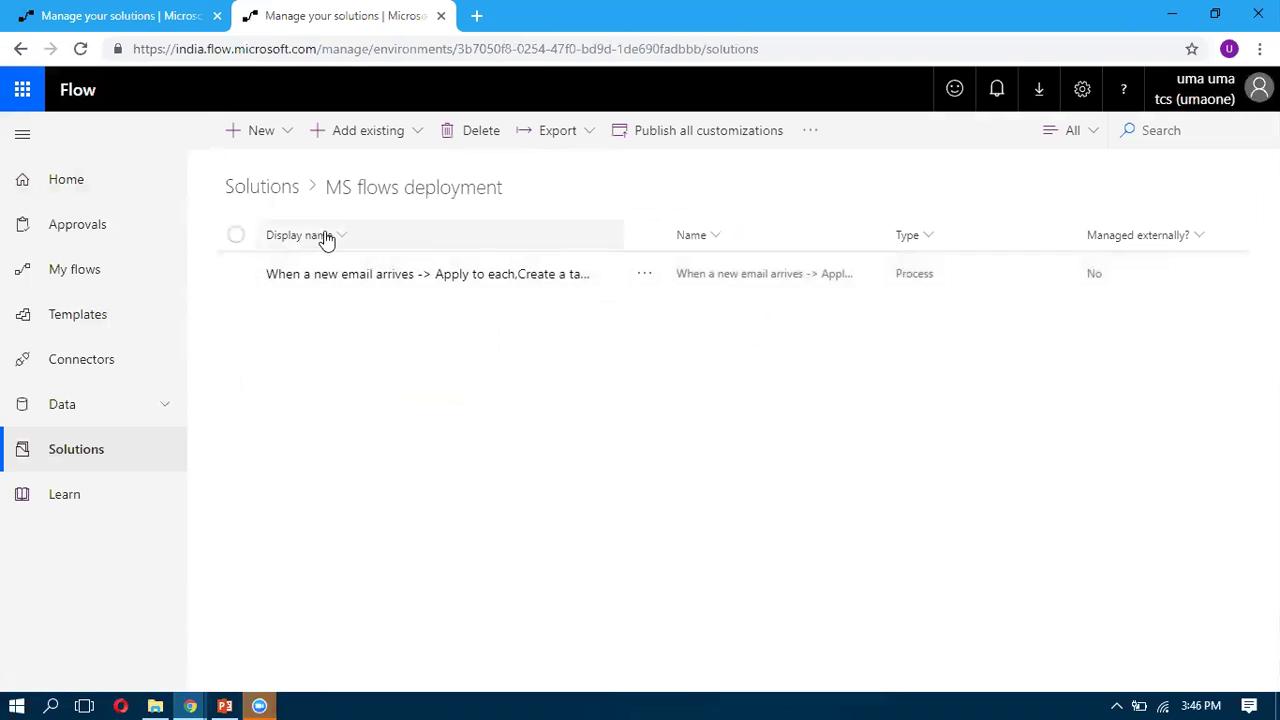
Export the MS flows deployment solution as unmanaged and return to the solutions list
click(575, 136)
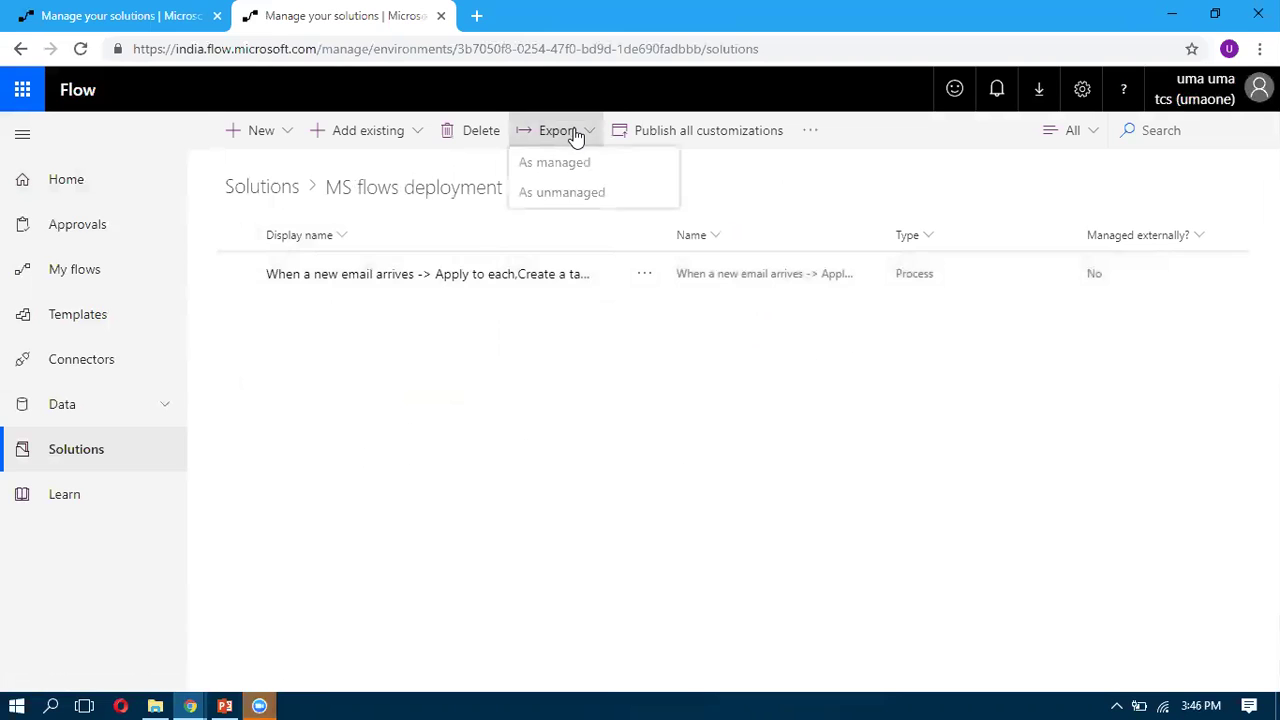
click(594, 197)
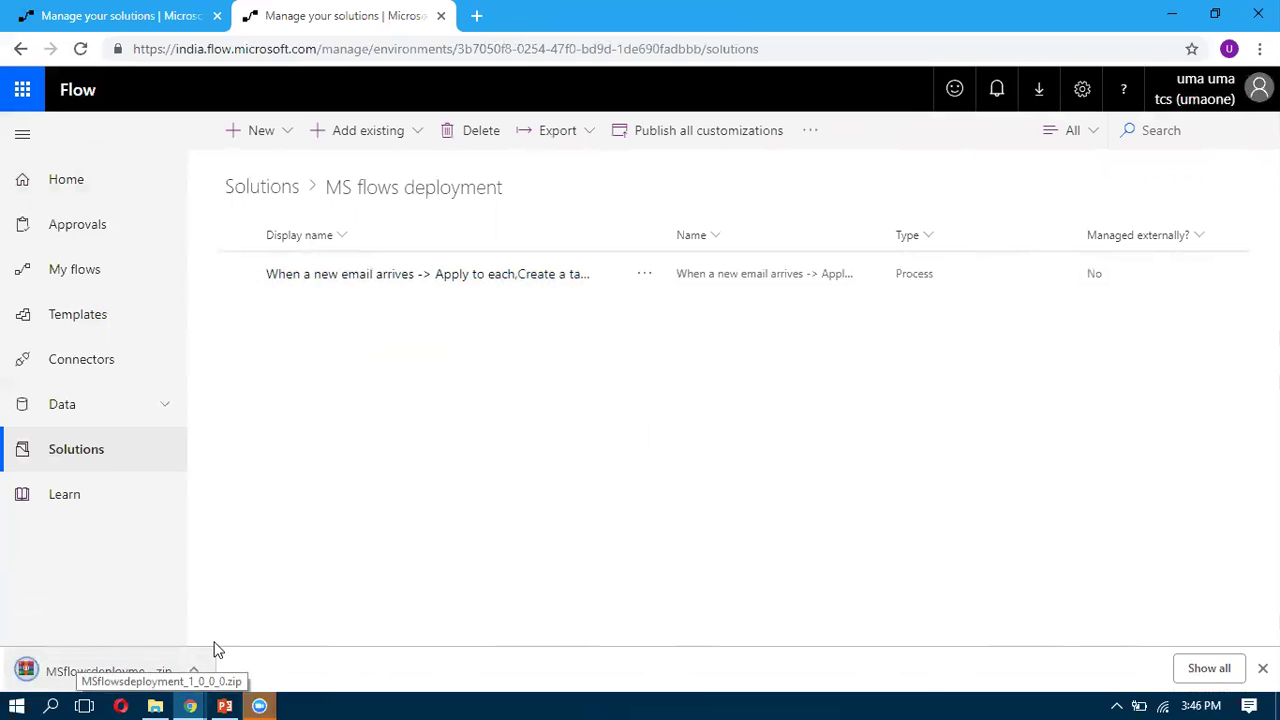
click(97, 453)
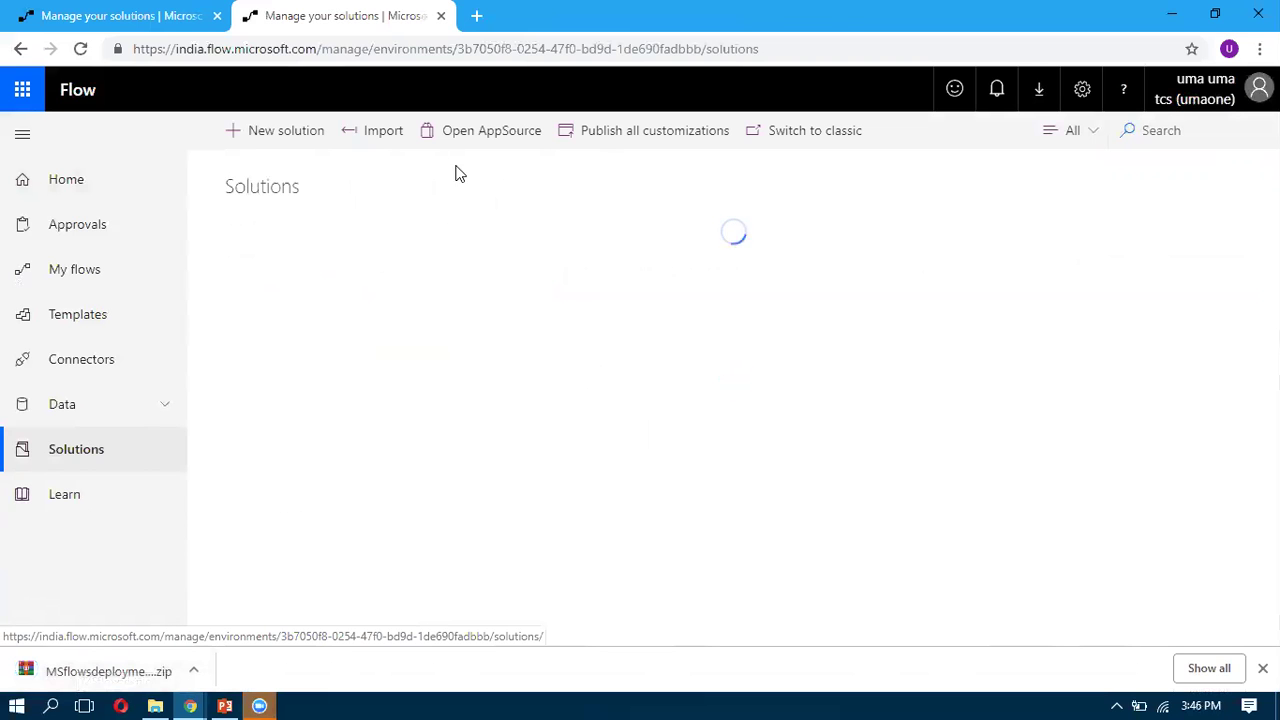
Start a solution import and choose the package MSflowsdeployment_1_0_0_0.zip from the Downloads folder
click(380, 135)
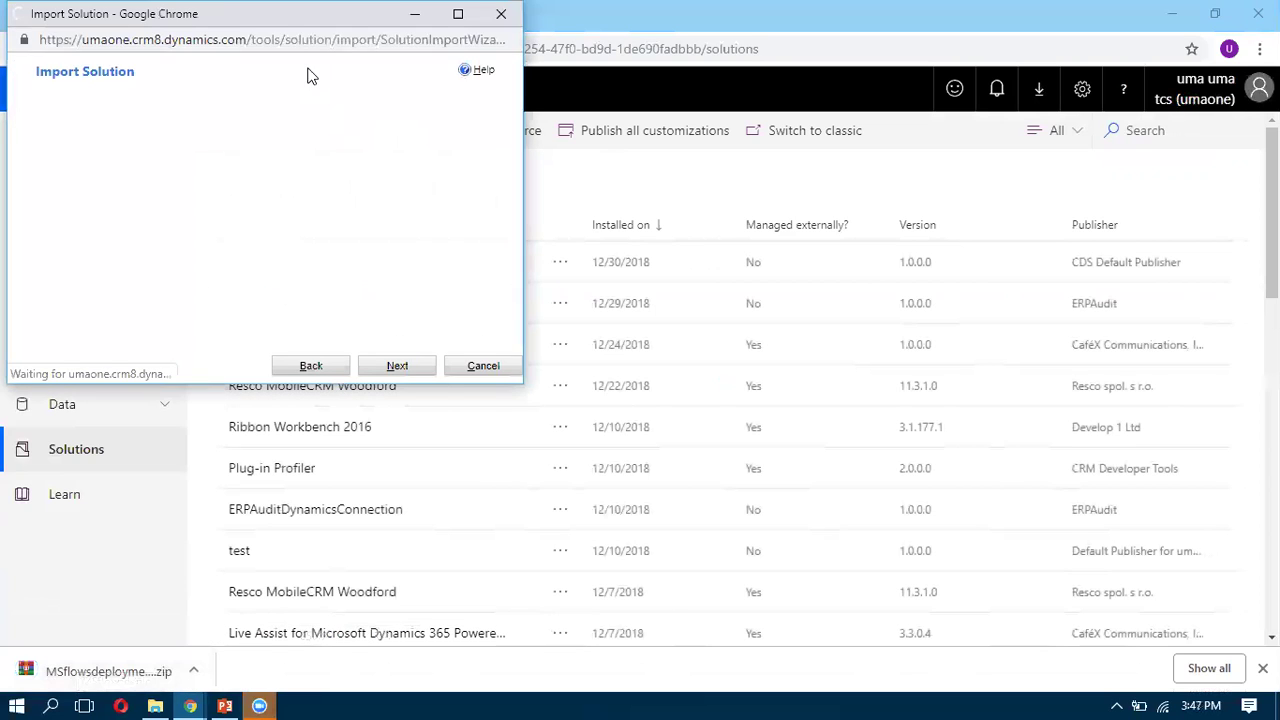
click(113, 145)
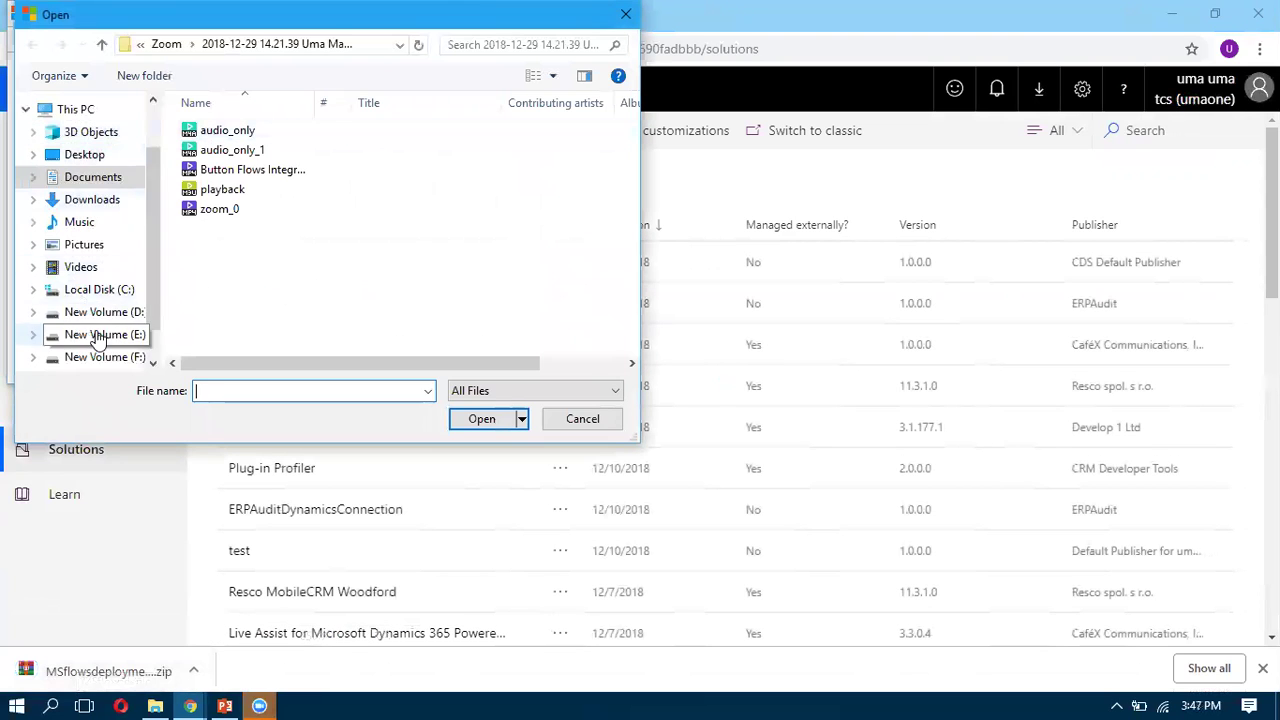
click(95, 201)
click(230, 131)
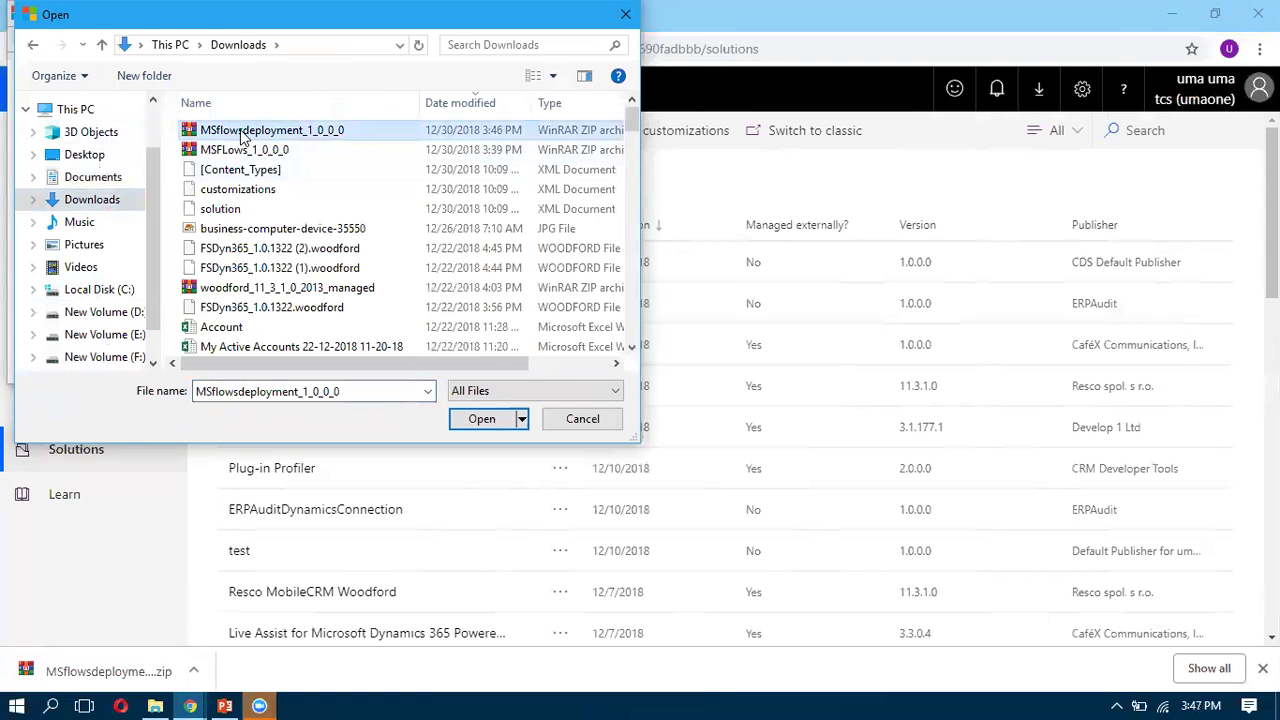
click(482, 420)
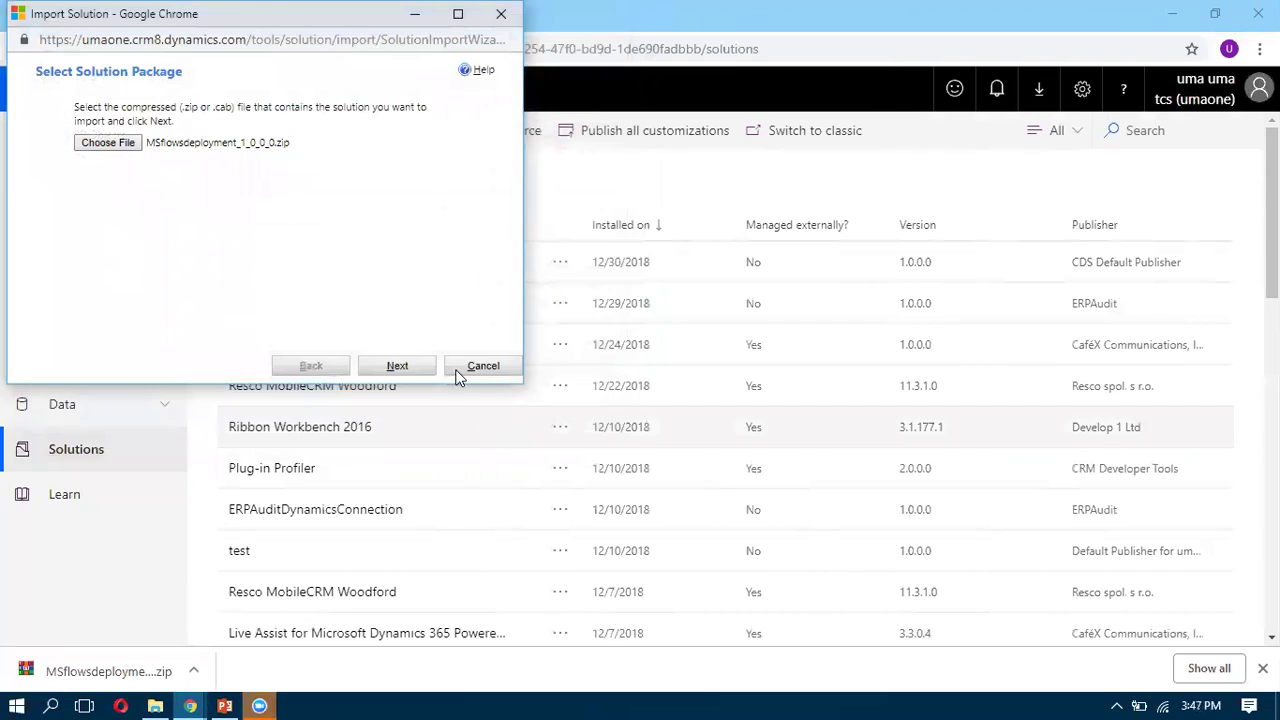
Import the MS flows deployment package with the default import options and publish all customizations
click(402, 368)
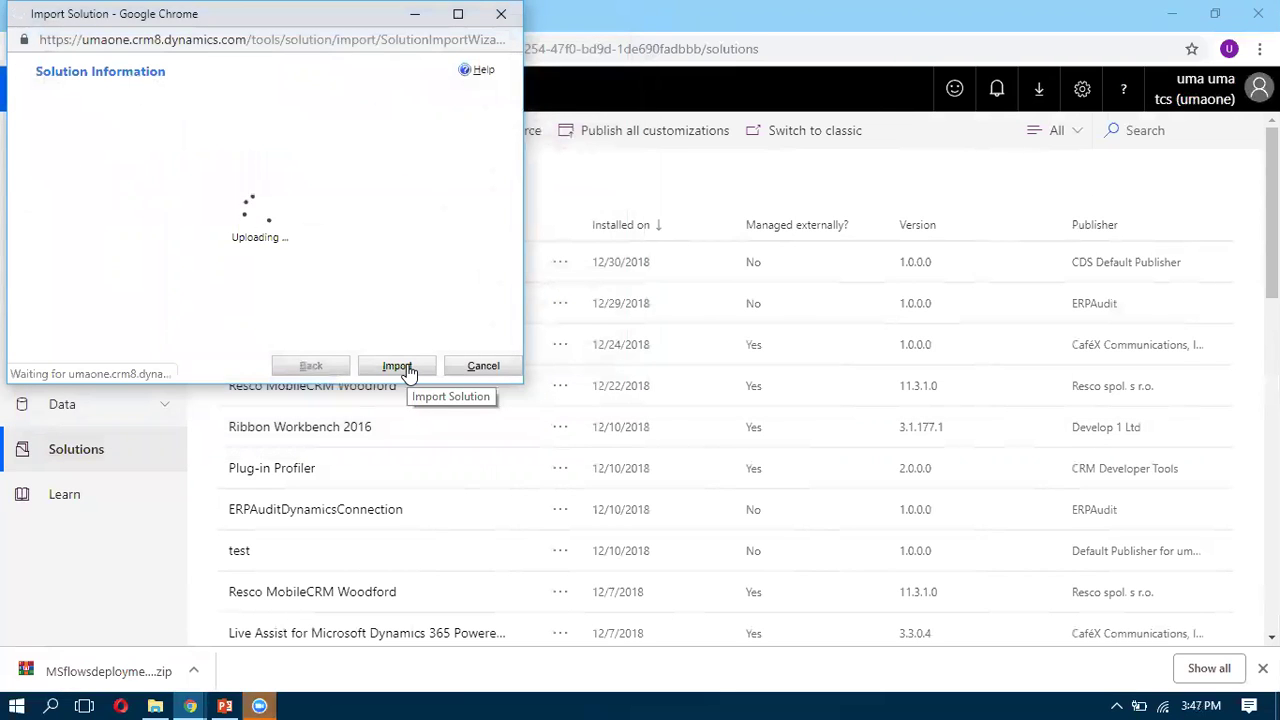
click(399, 367)
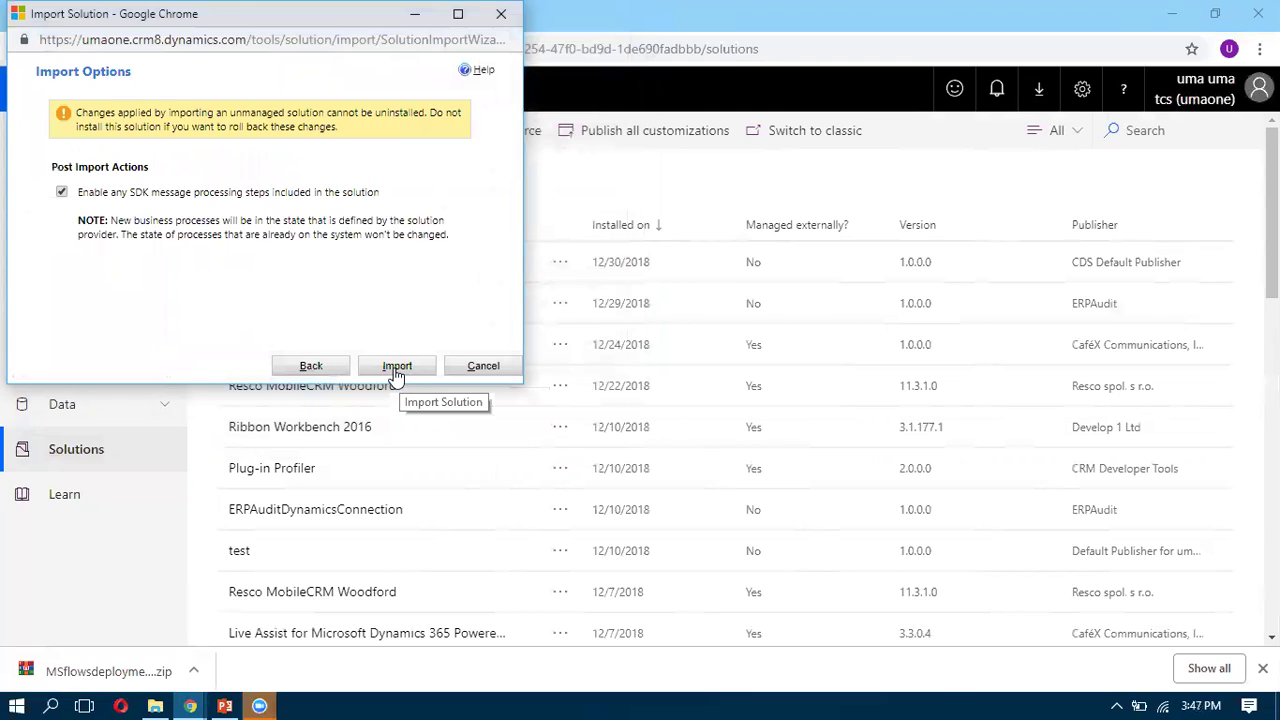
click(397, 376)
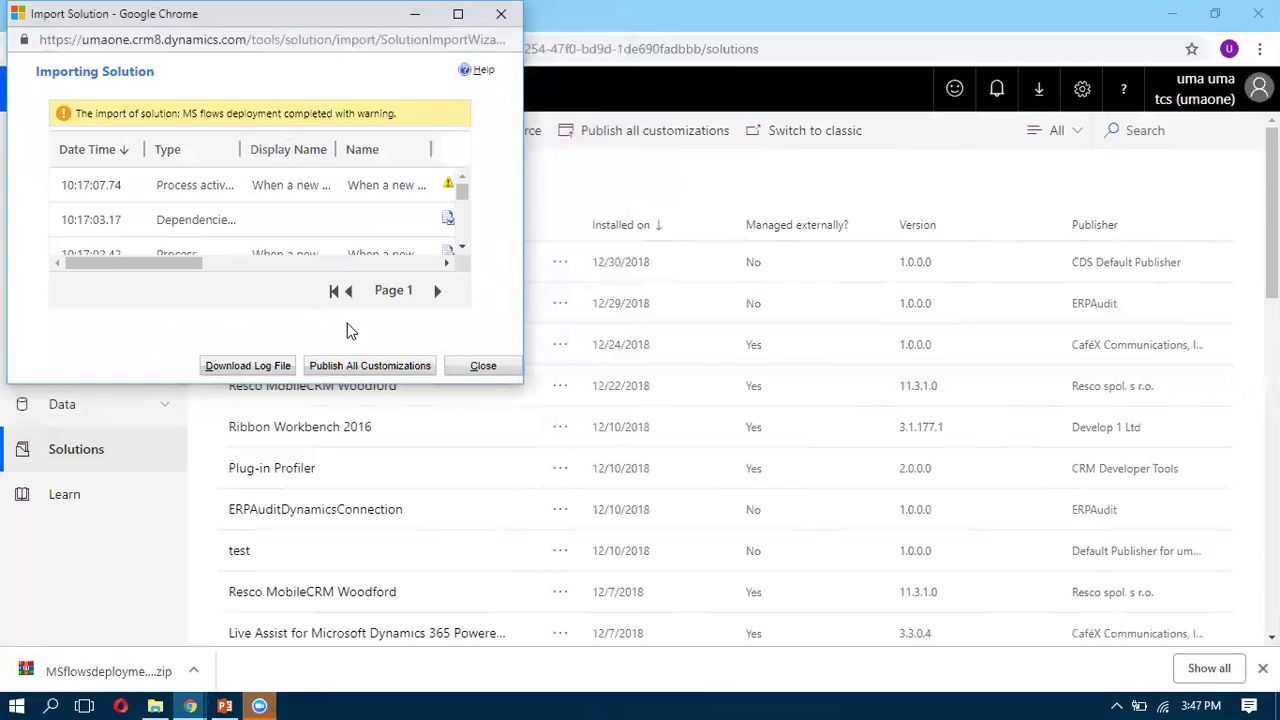
click(362, 368)
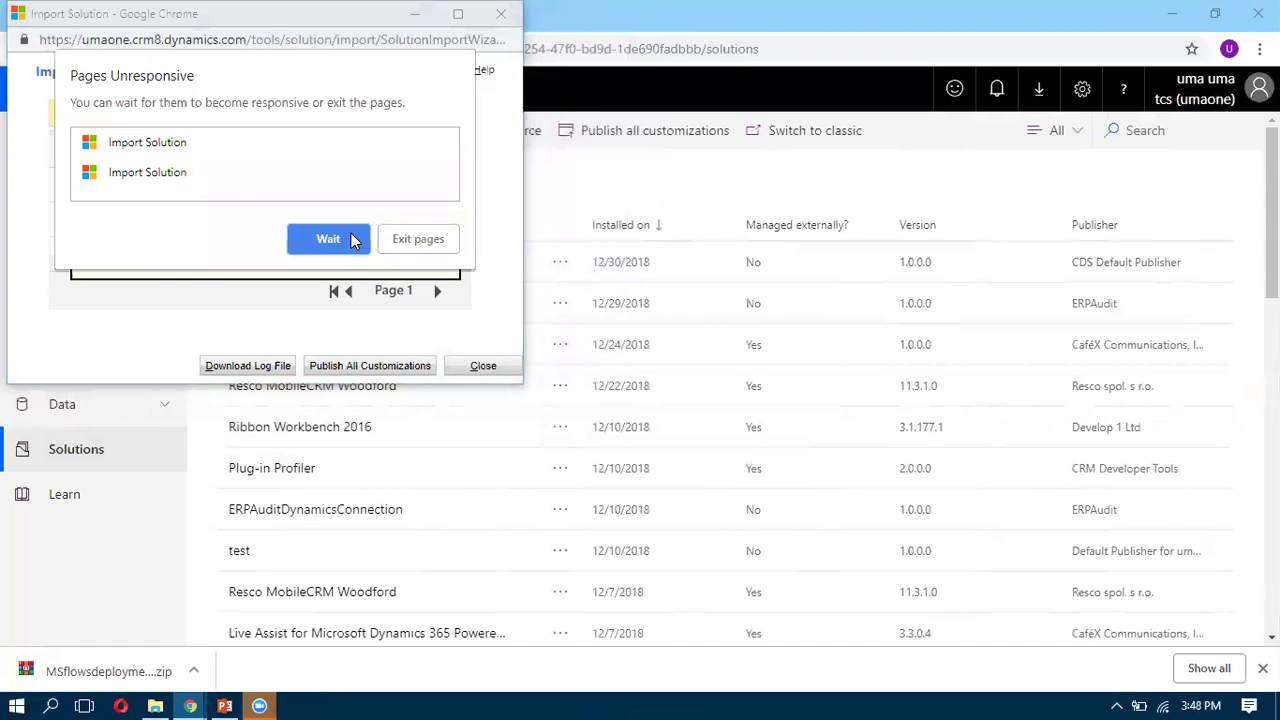
click(351, 240)
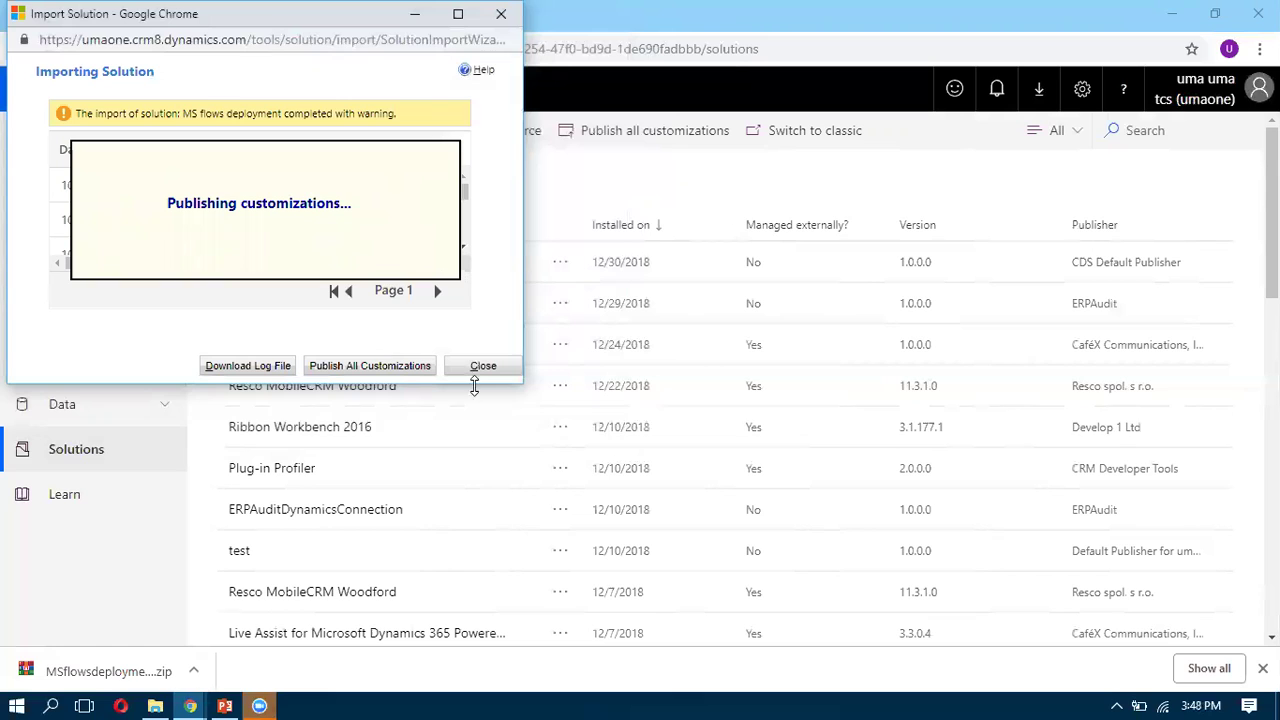